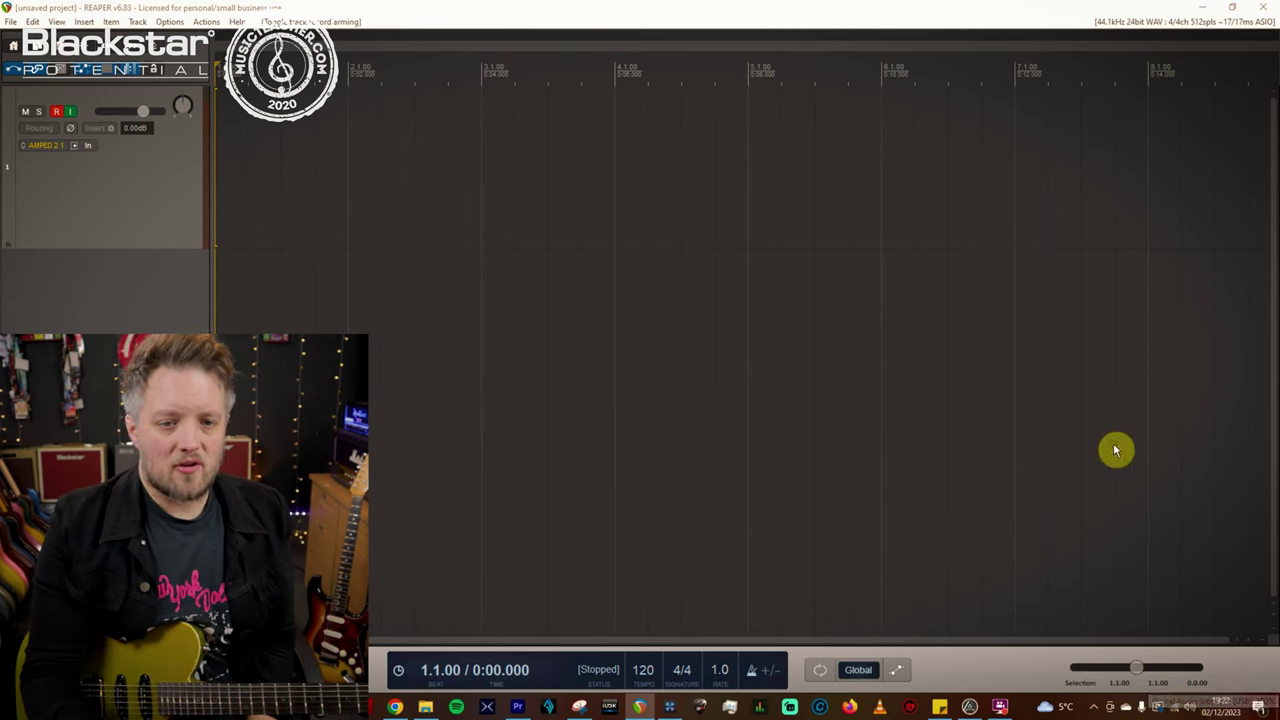
Switch the system playback device to the AMPED 2 interface.
{"action": "left_click", "coordinate": [1189, 708]}
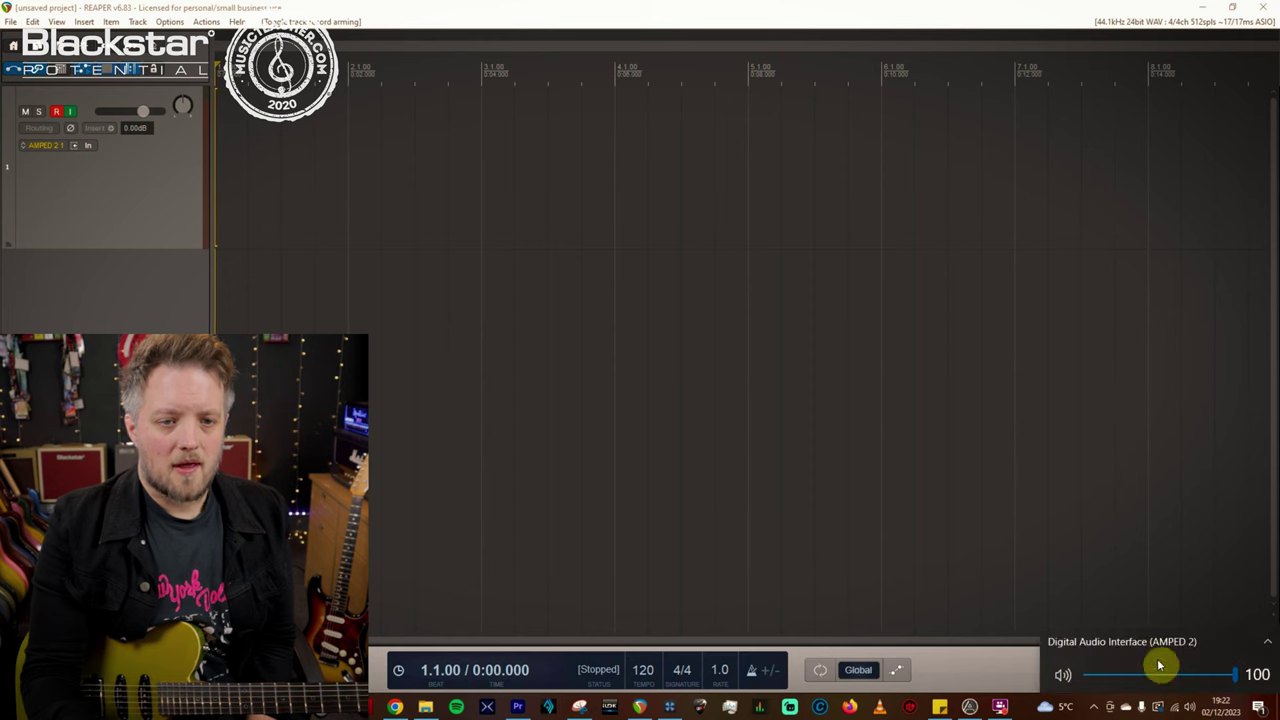
{"action": "left_click", "coordinate": [1201, 646]}
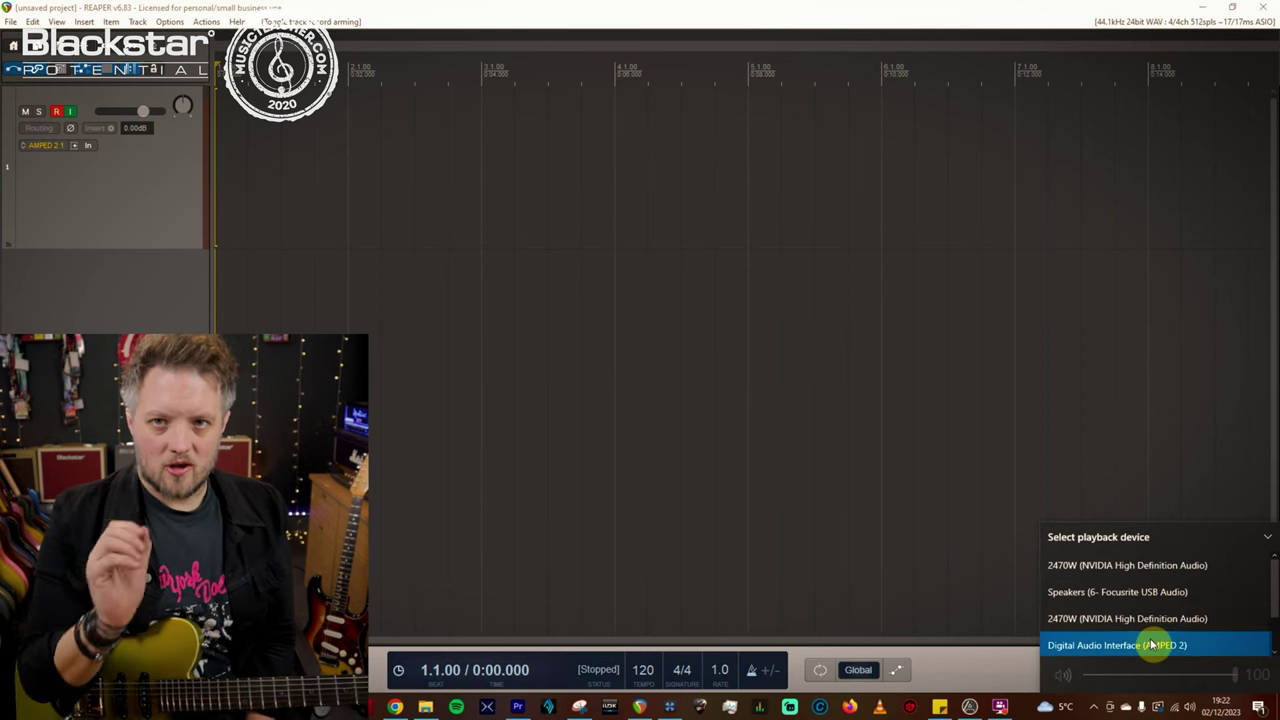
{"action": "left_click", "coordinate": [1155, 478]}
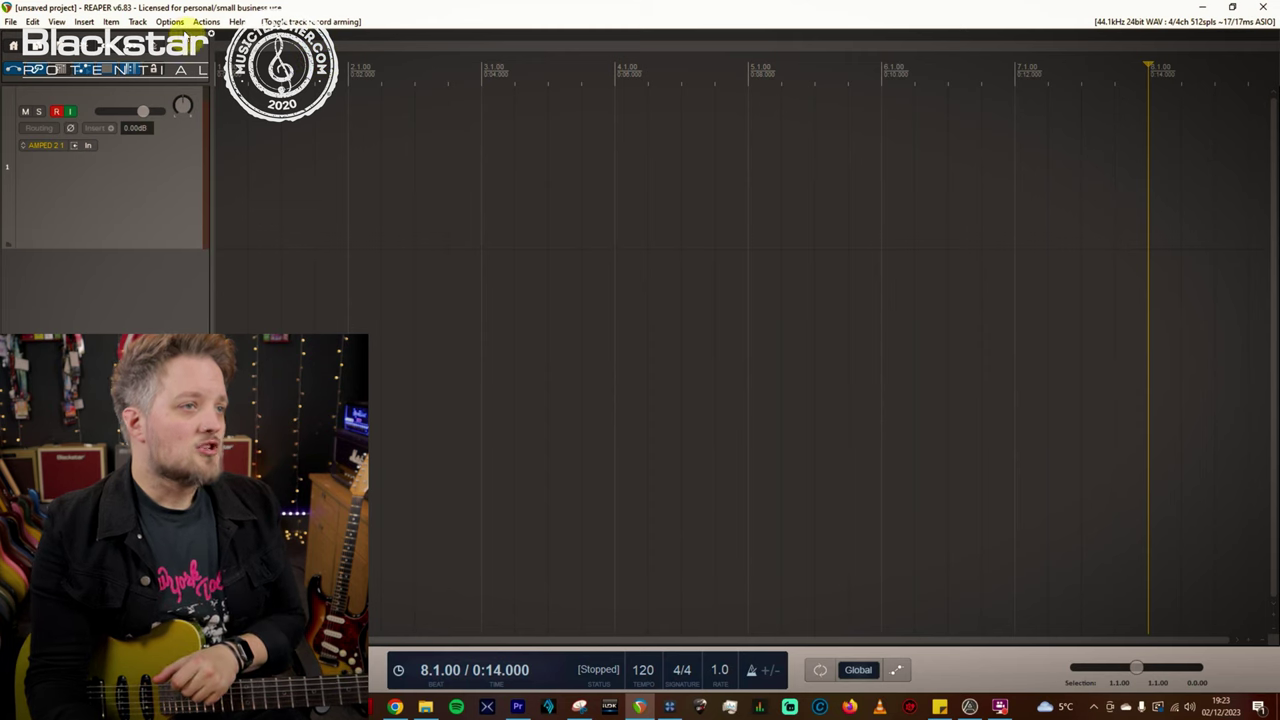
Open REAPER Preferences, centre the window, and show the Audio > Device page.
{"action": "left_click", "coordinate": [170, 21]}
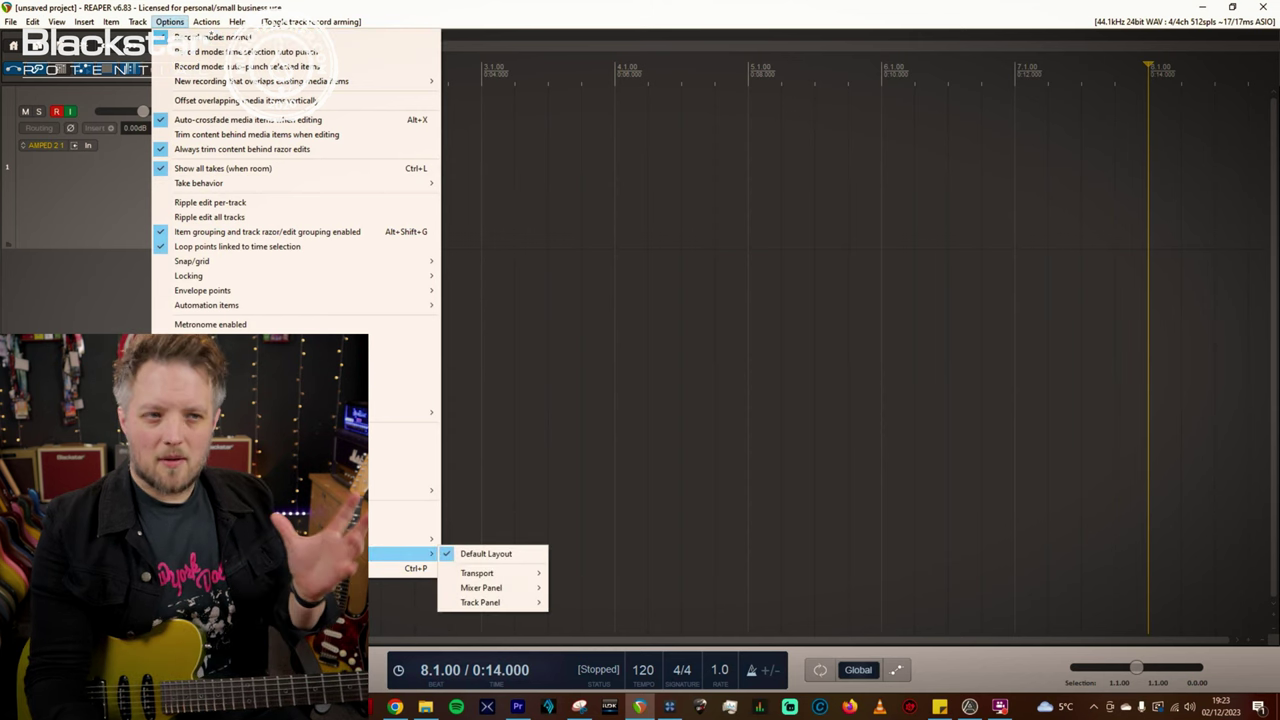
{"action": "left_click", "coordinate": [400, 568]}
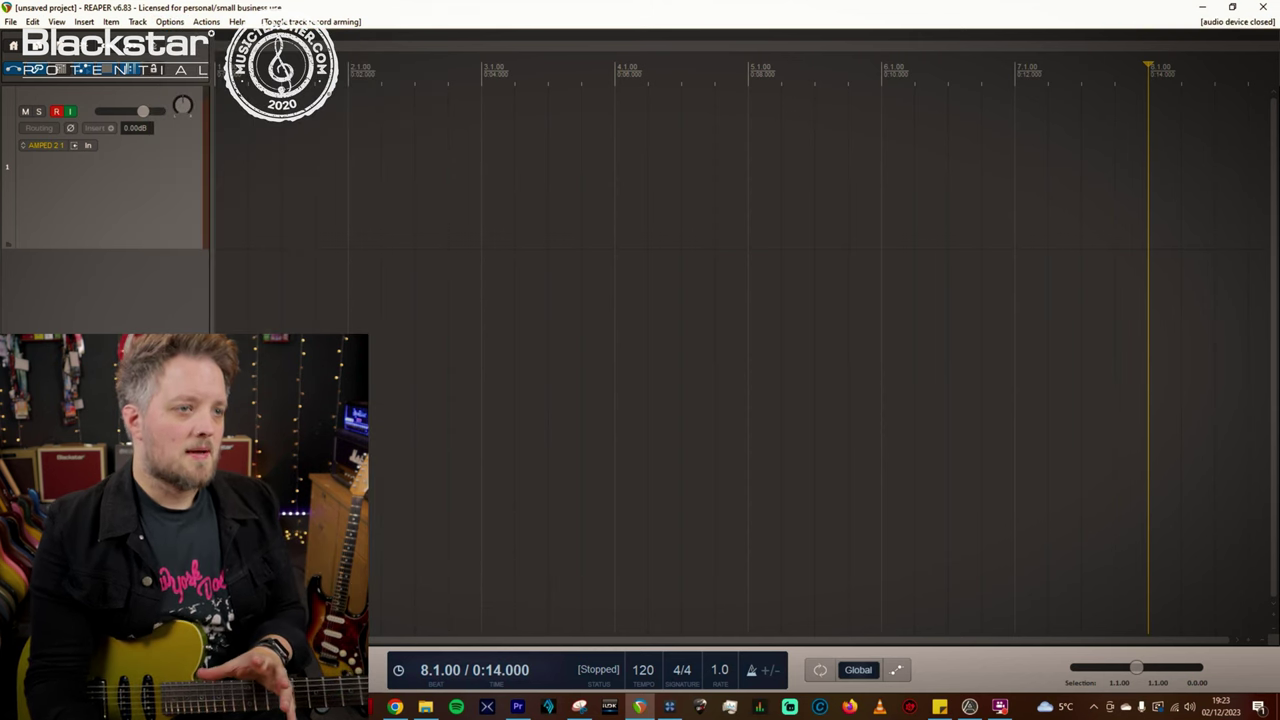
{"action": "scroll", "coordinate": [720, 155], "scroll_direction": "up", "scroll_amount": 3}
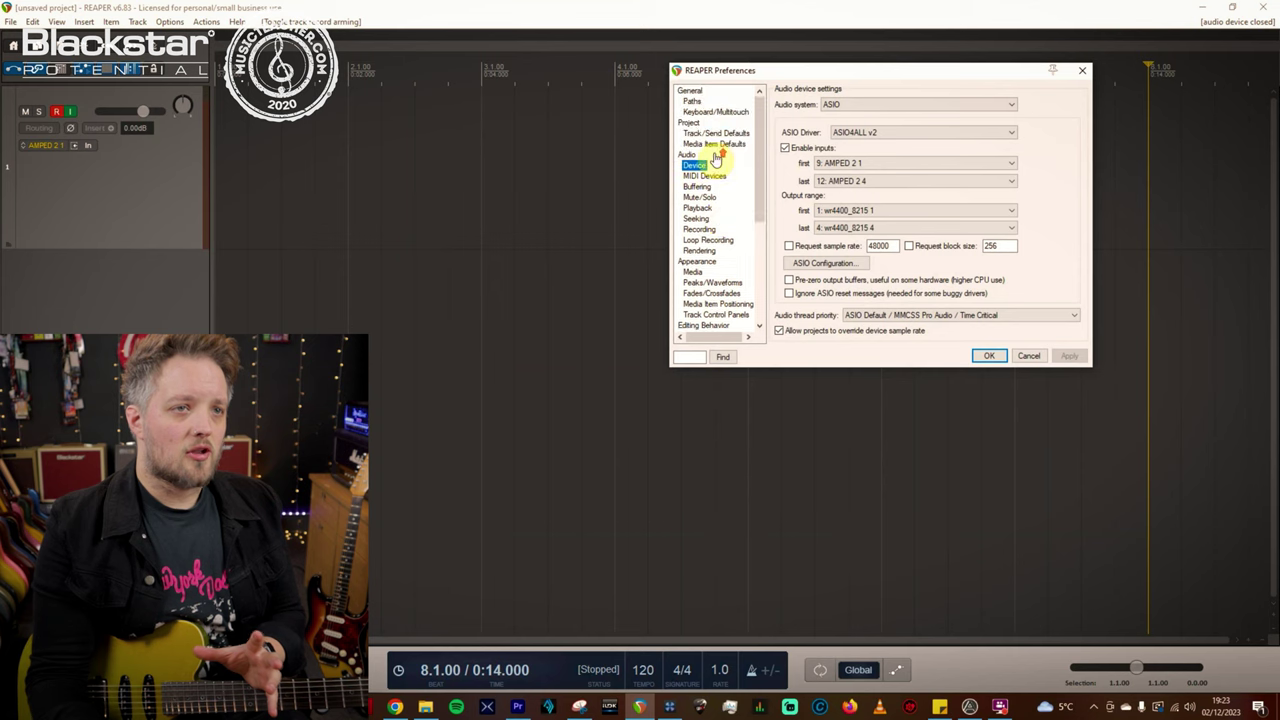
{"action": "left_click", "coordinate": [690, 91]}
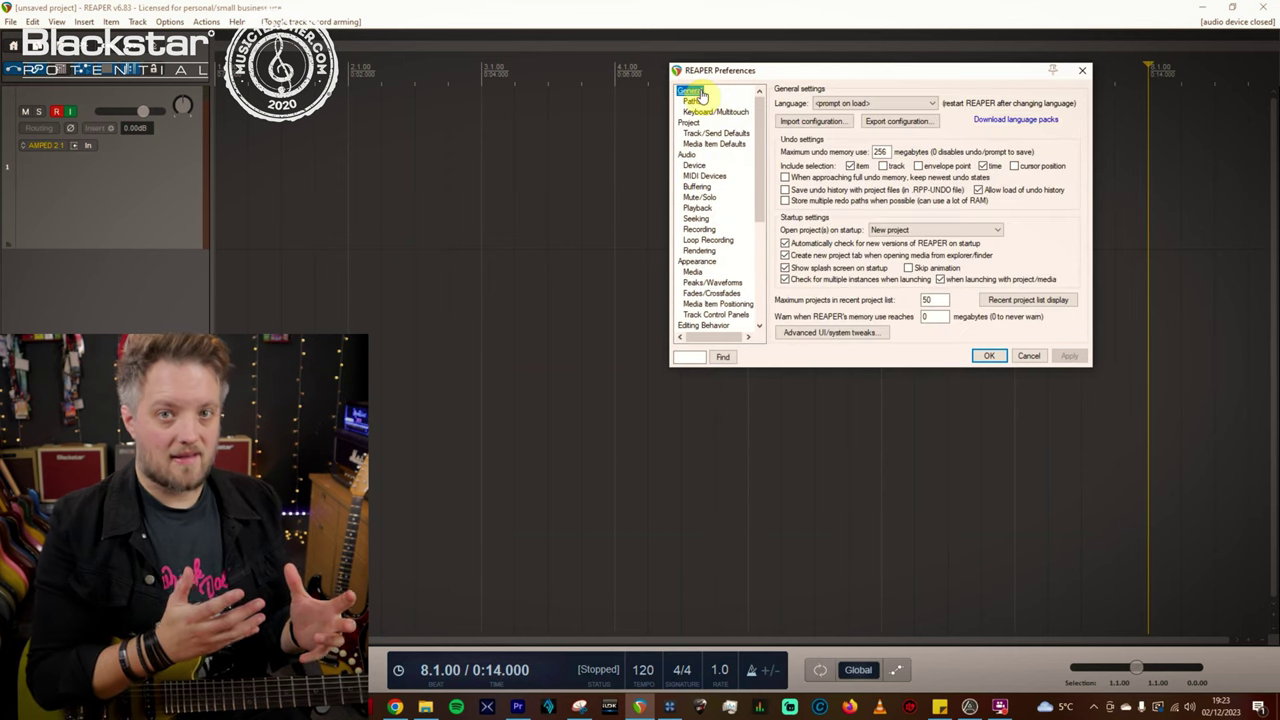
{"action": "left_click_drag", "start_coordinate": [810, 76], "coordinate": [538, 128]}
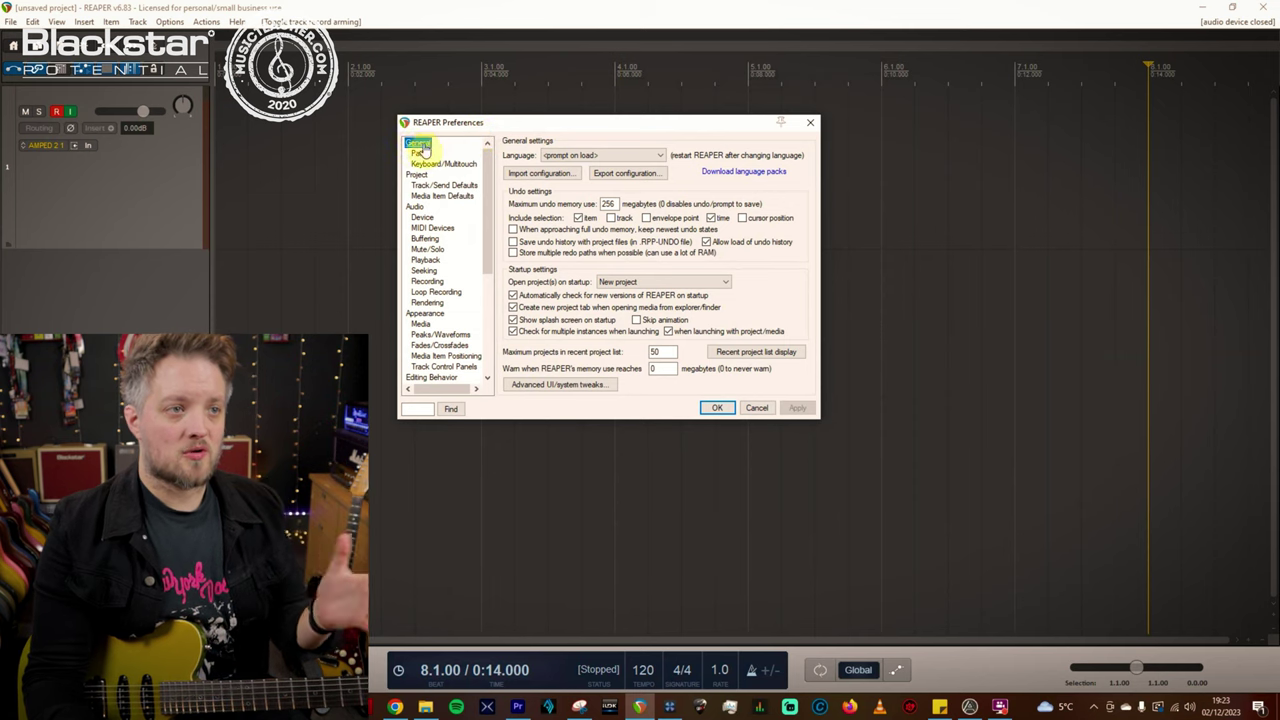
{"action": "left_click", "coordinate": [416, 208]}
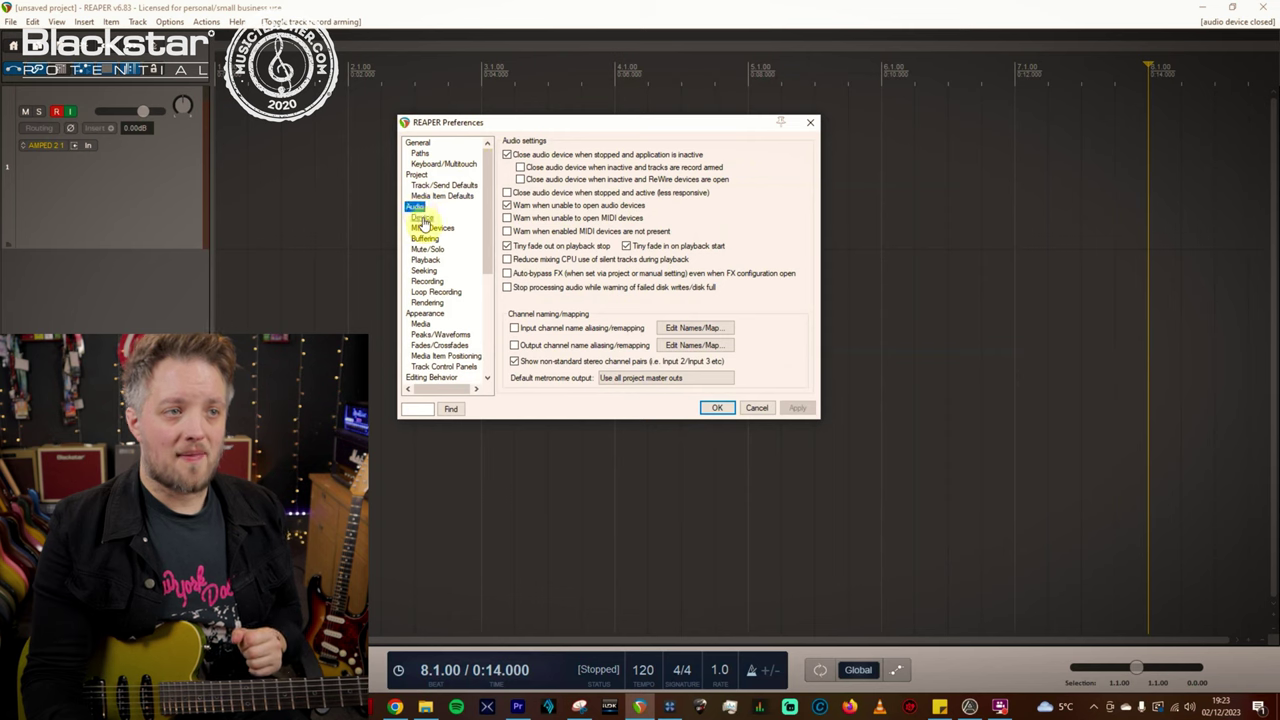
{"action": "left_click", "coordinate": [422, 218]}
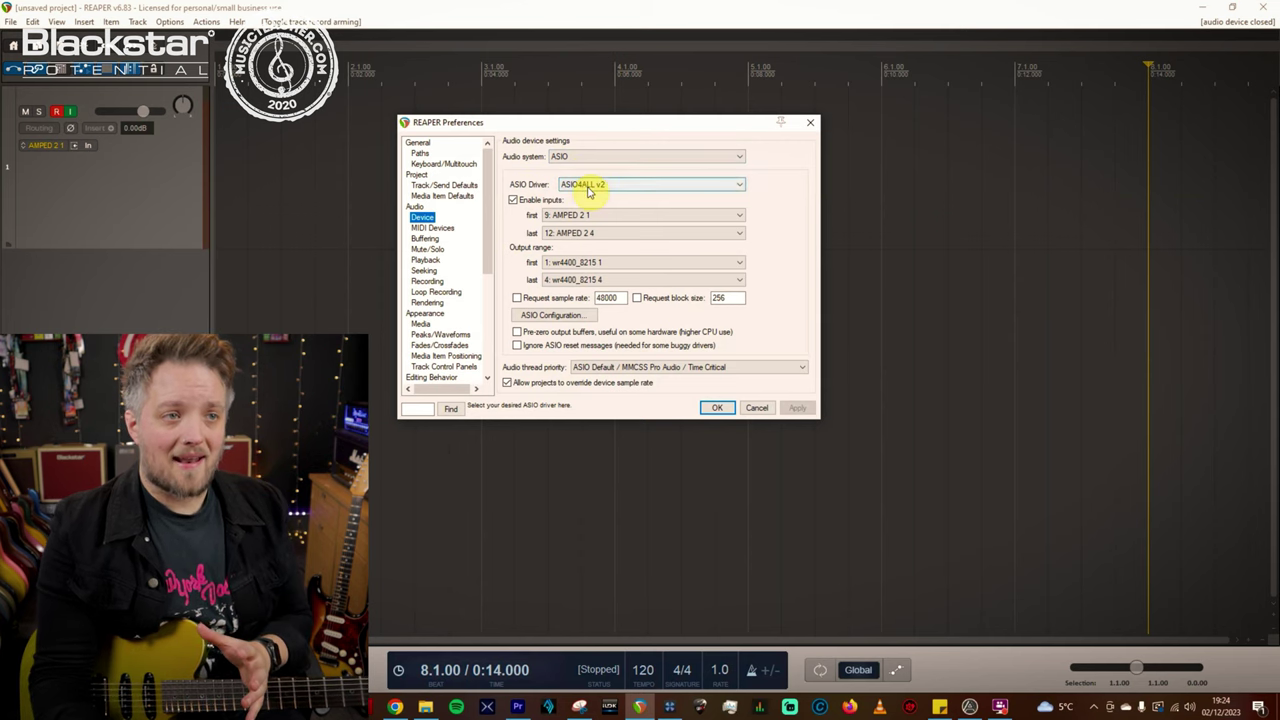
Open the ASIO Driver list to confirm ASIO4ALL v2 is selected.
{"action": "left_click", "coordinate": [600, 188]}
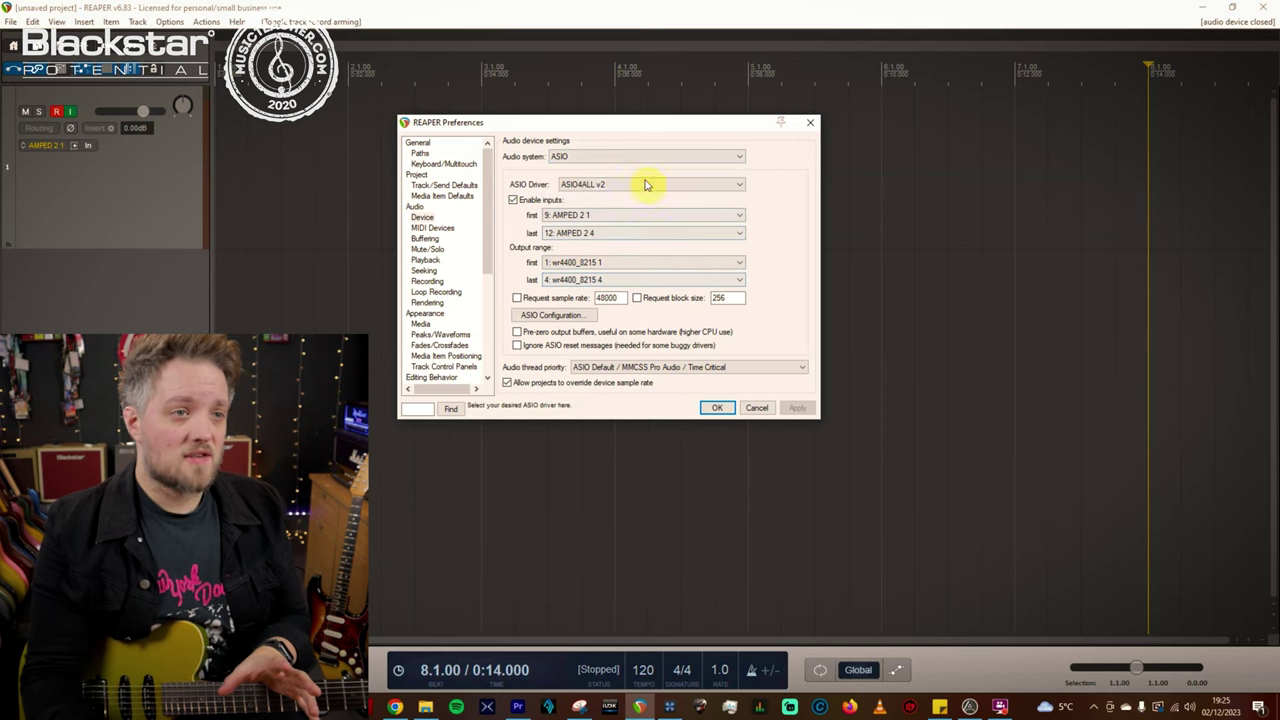
Open the ASIO4ALL configuration panel and check that AMPED 2 is enabled in the WDM Device List.
{"action": "left_click", "coordinate": [560, 316]}
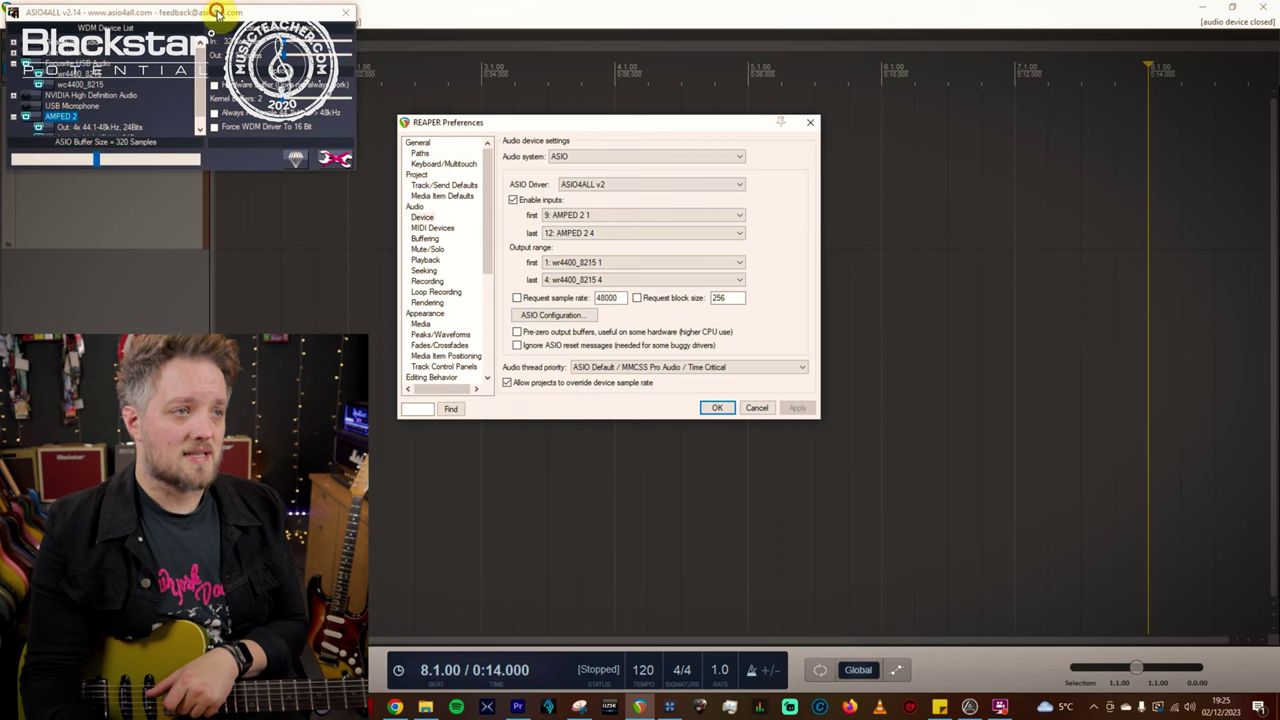
{"action": "left_click_drag", "start_coordinate": [217, 12], "coordinate": [599, 190]}
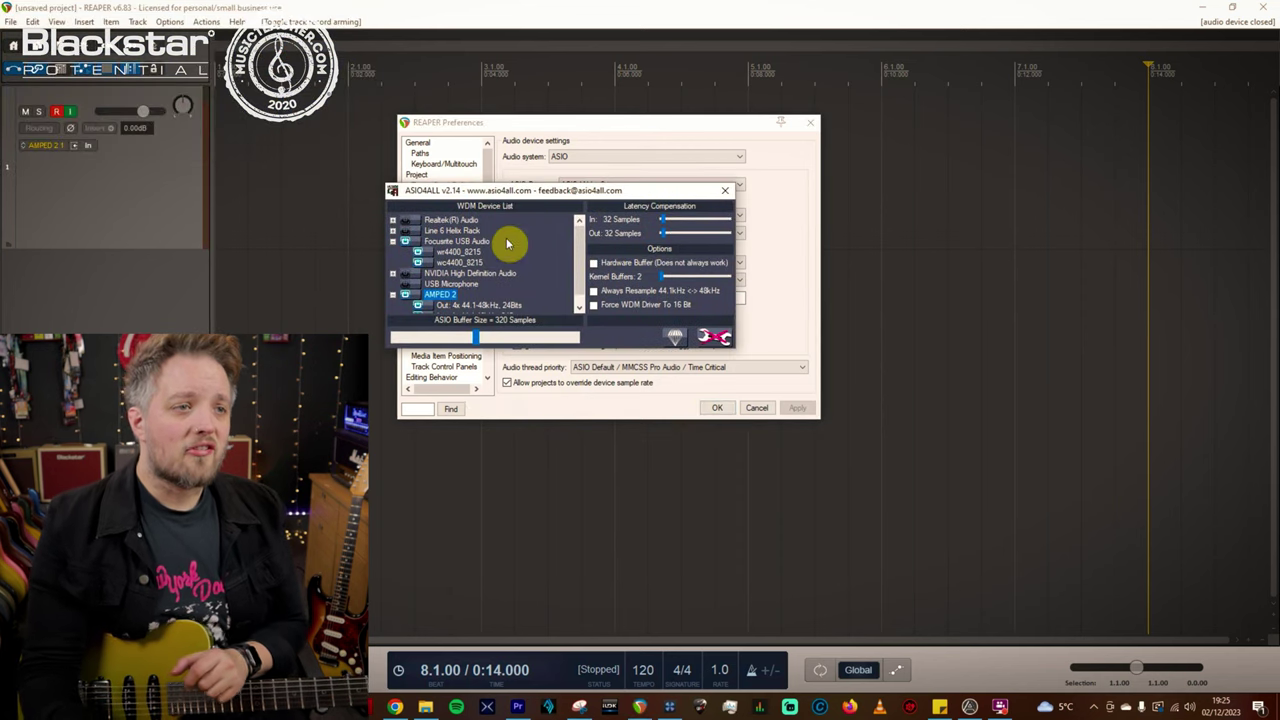
{"action": "scroll", "coordinate": [520, 245], "scroll_direction": "down", "scroll_amount": 1}
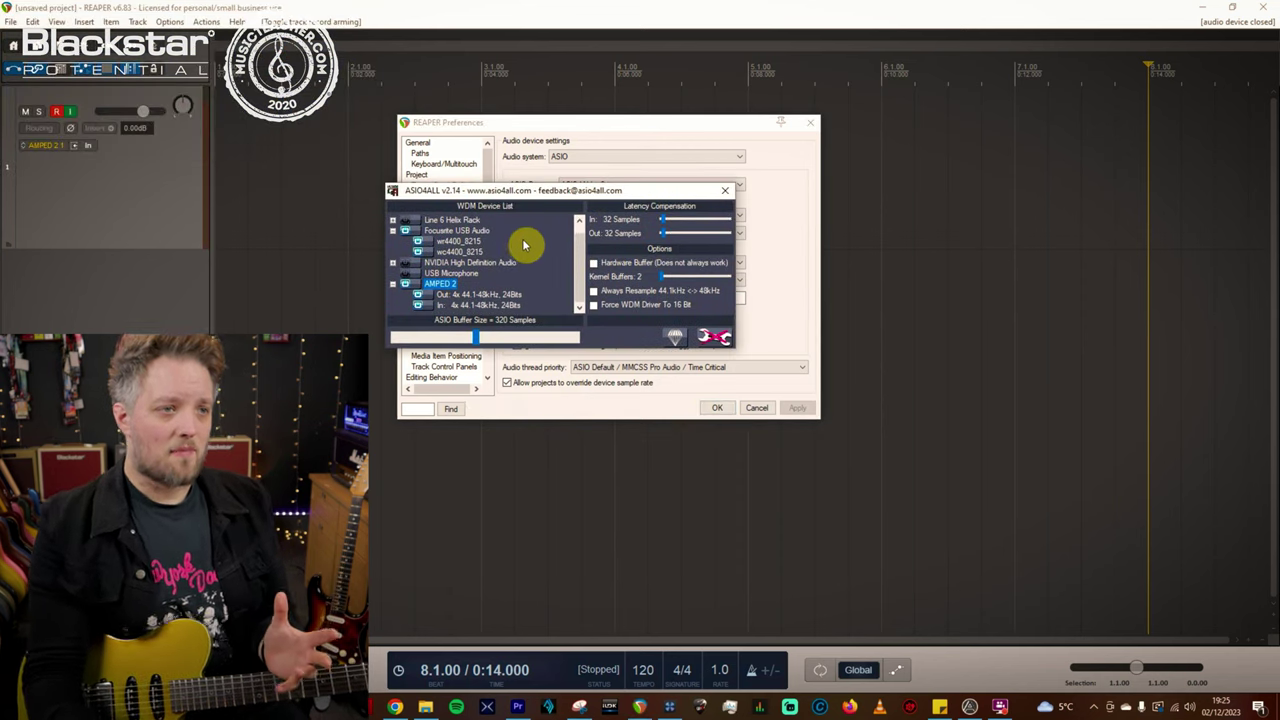
{"action": "scroll", "coordinate": [480, 247], "scroll_direction": "up", "scroll_amount": 1}
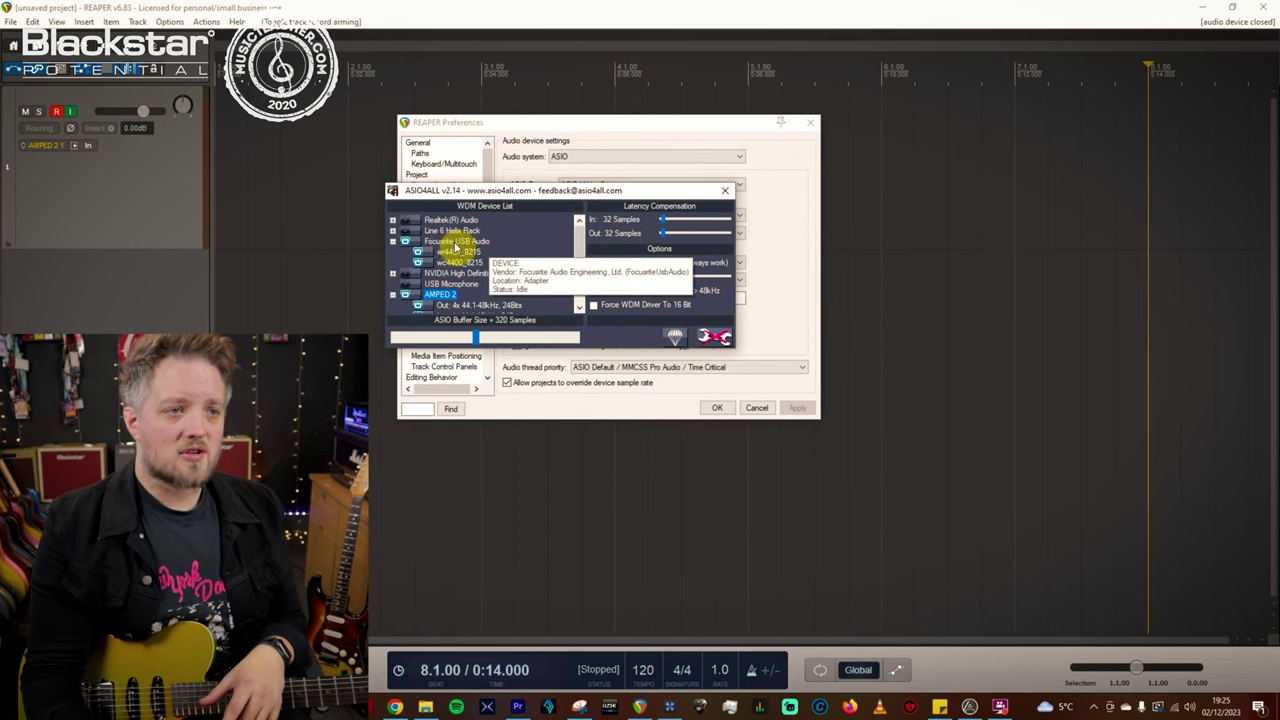
{"action": "scroll", "coordinate": [440, 270], "scroll_direction": "down", "scroll_amount": 1}
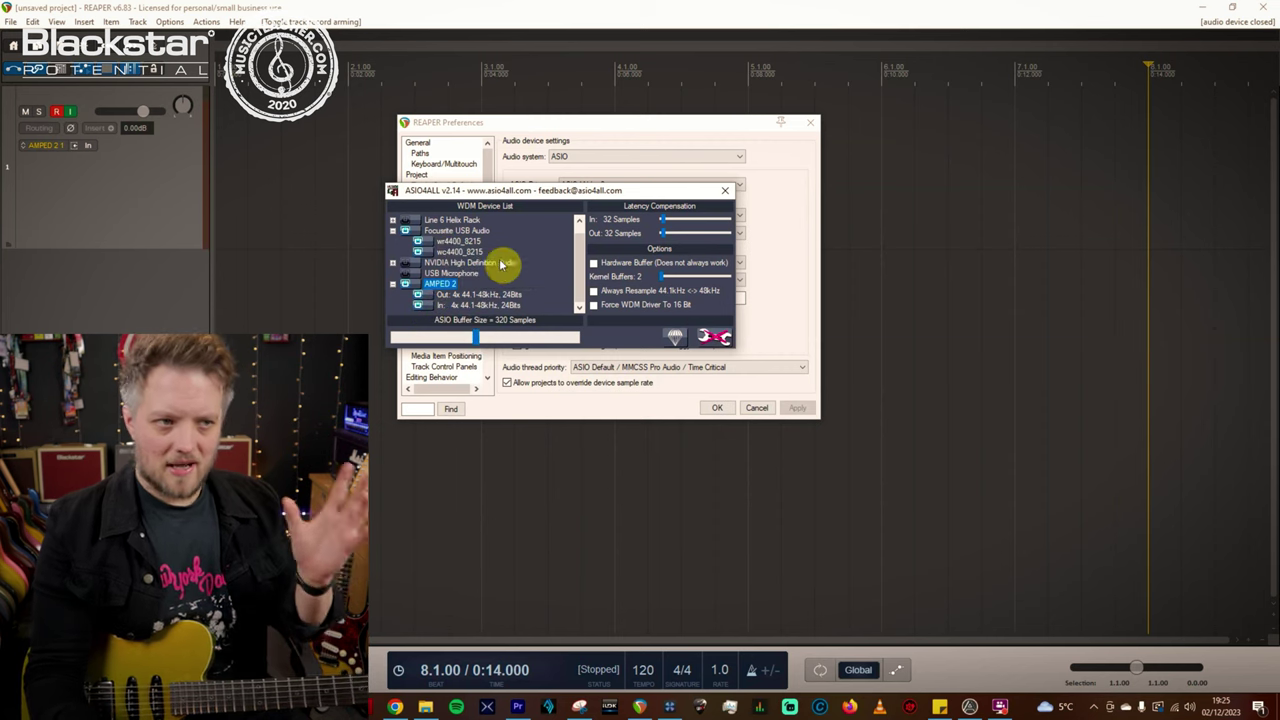
Close ASIO4ALL, keep AMPED 2 1 as first input and the first output unchanged, then apply.
{"action": "left_click", "coordinate": [725, 190]}
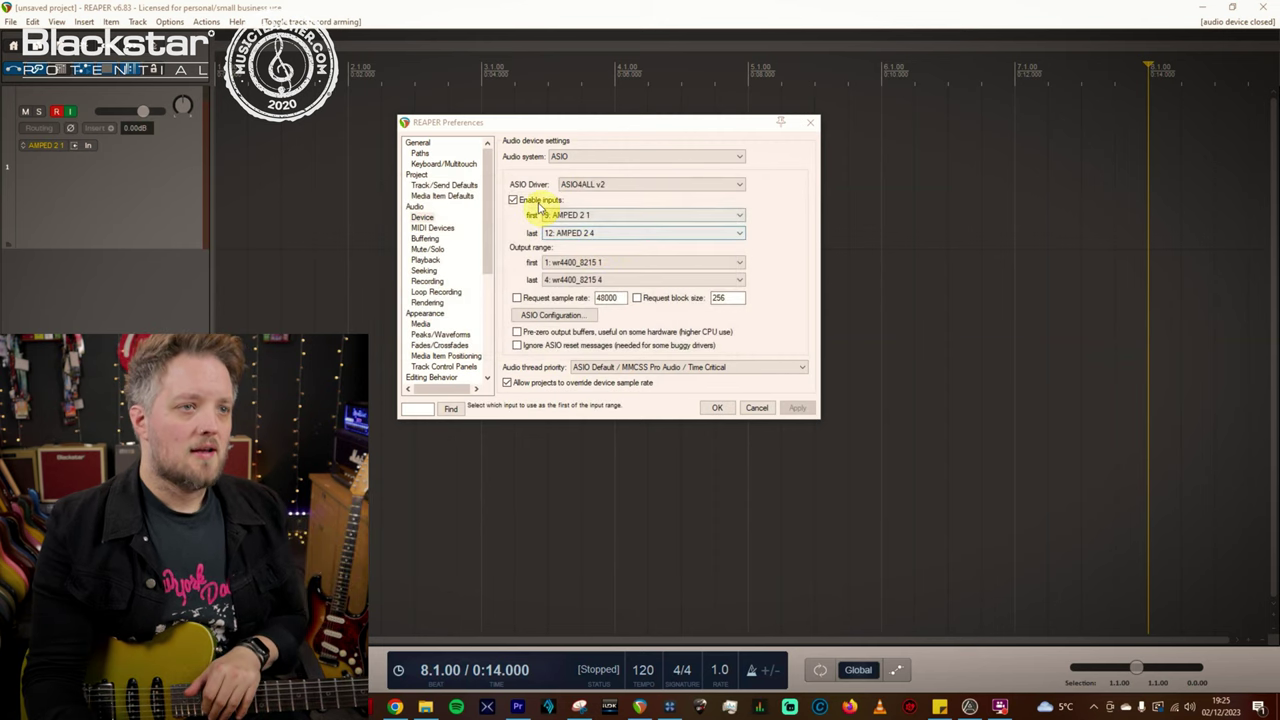
{"action": "left_click", "coordinate": [580, 215]}
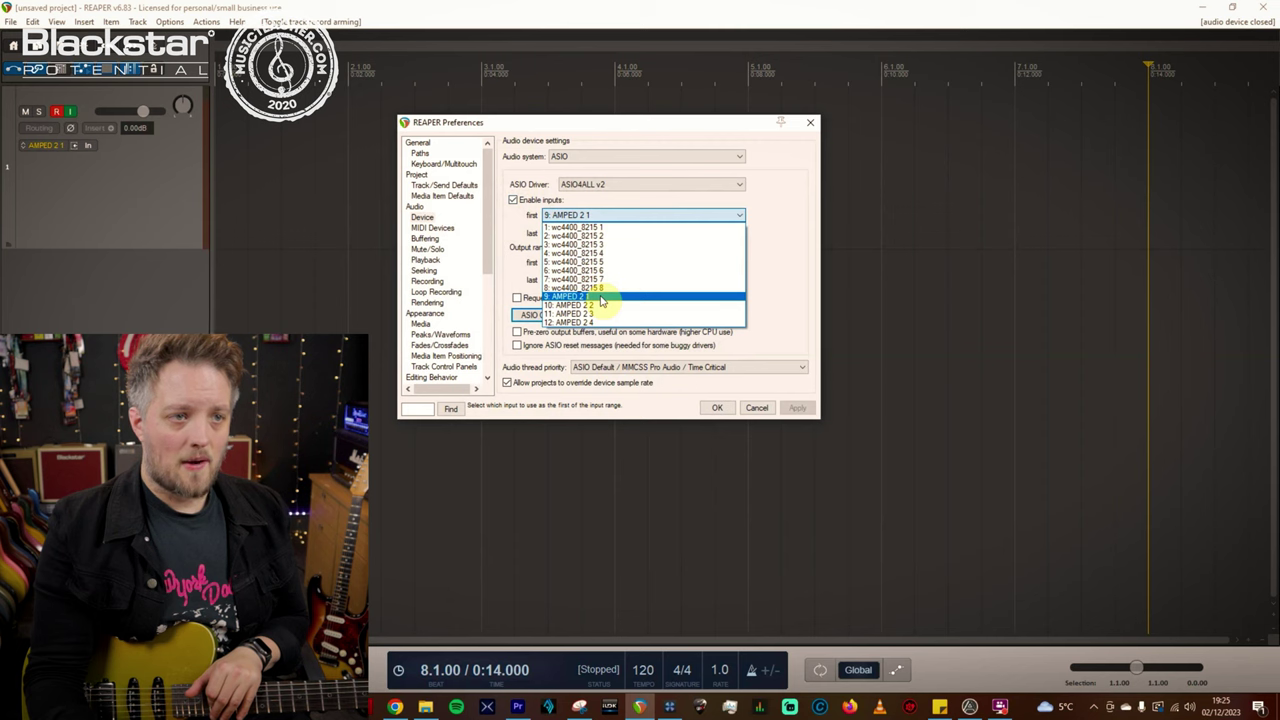
{"action": "left_click", "coordinate": [598, 297]}
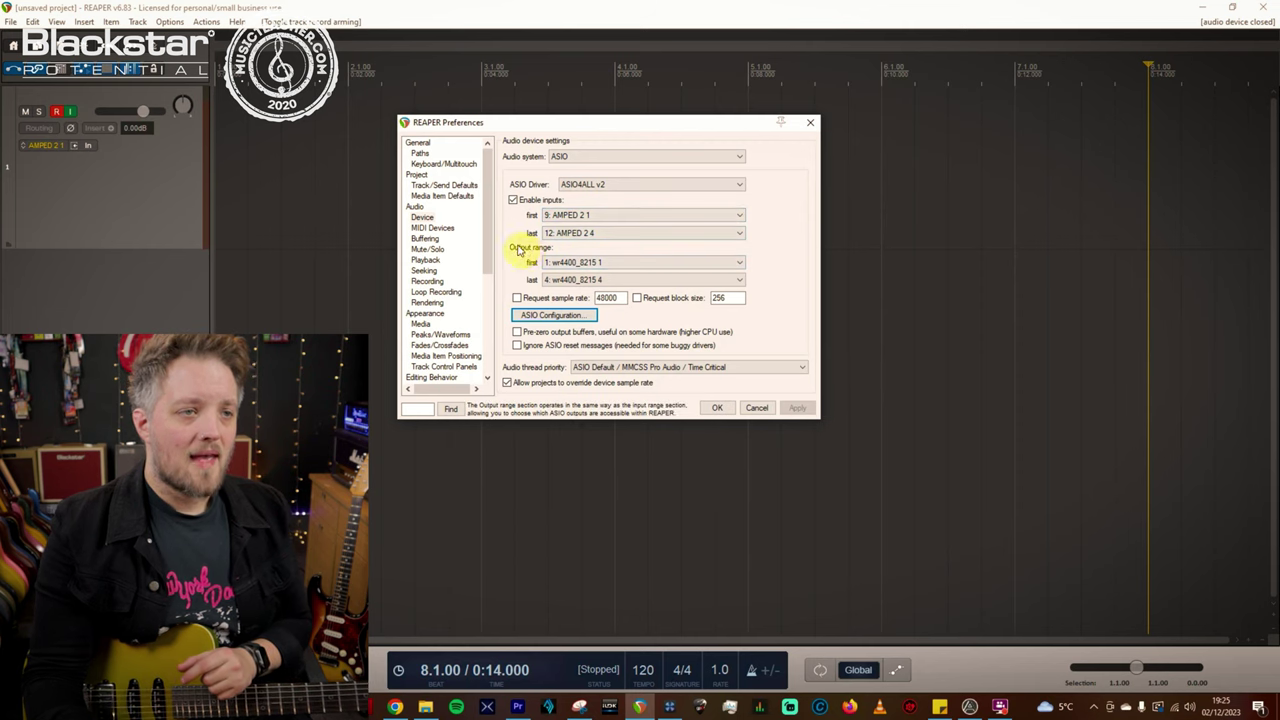
{"action": "left_click", "coordinate": [620, 265]}
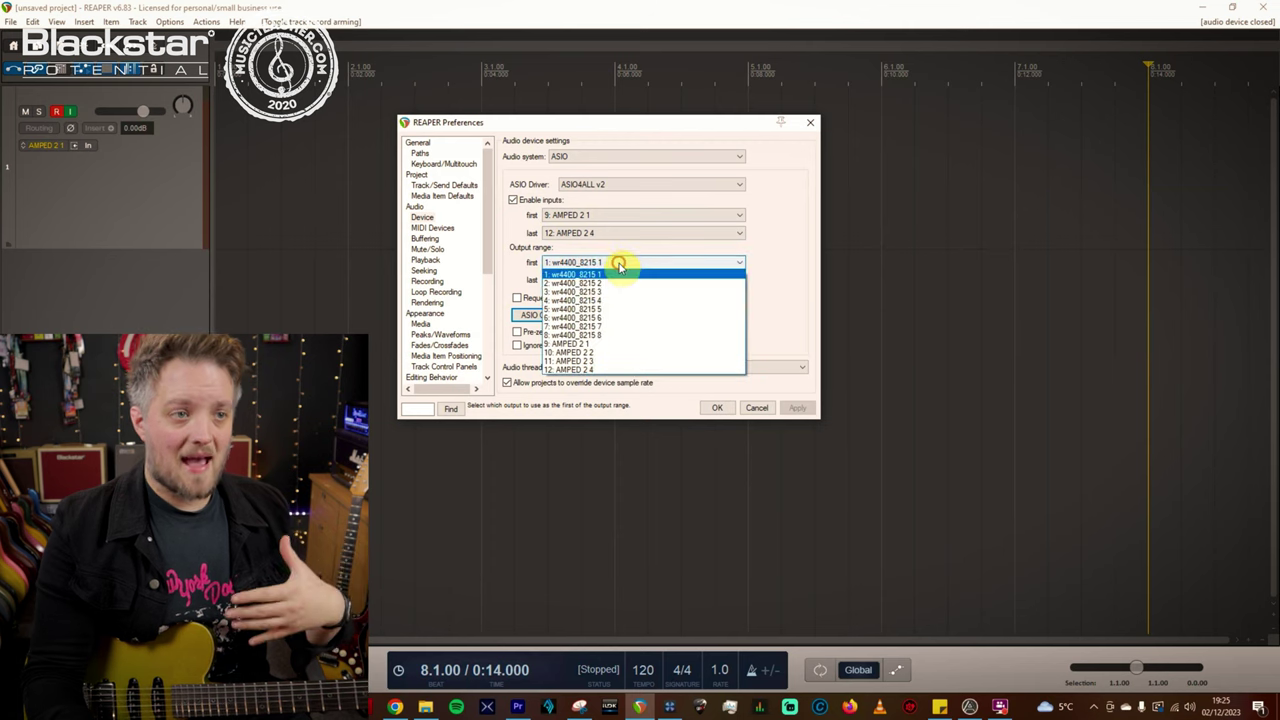
{"action": "left_click", "coordinate": [504, 248]}
{"action": "key", "text": "Return"}
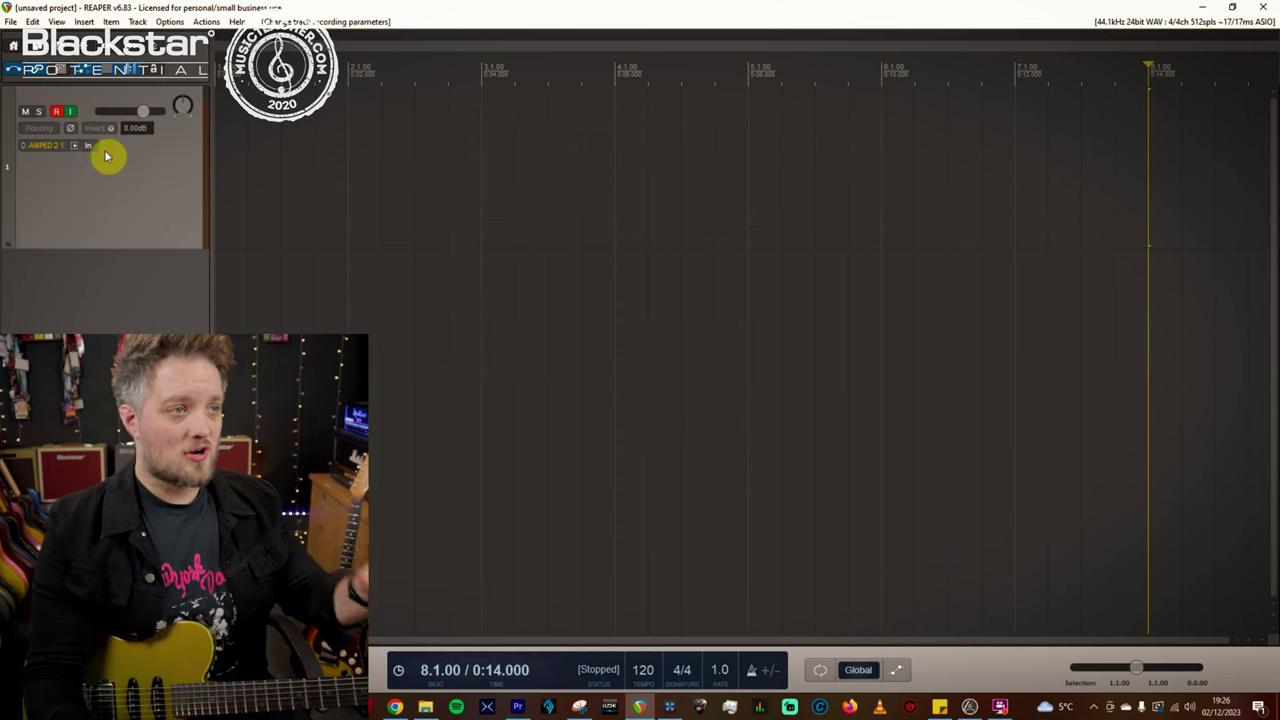
Keep the track's record input as mono AMPED 2 1 and enable record monitoring.
{"action": "left_click", "coordinate": [50, 150]}
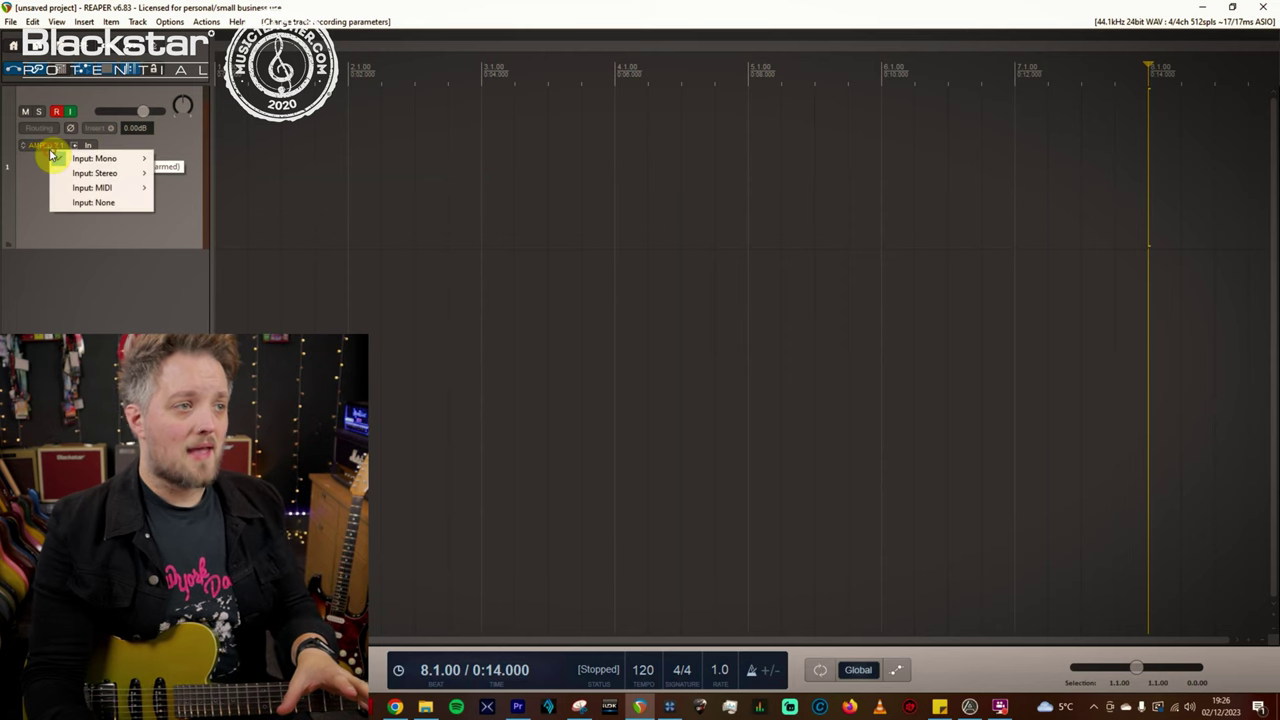
{"action": "mouse_move", "coordinate": [93, 161]}
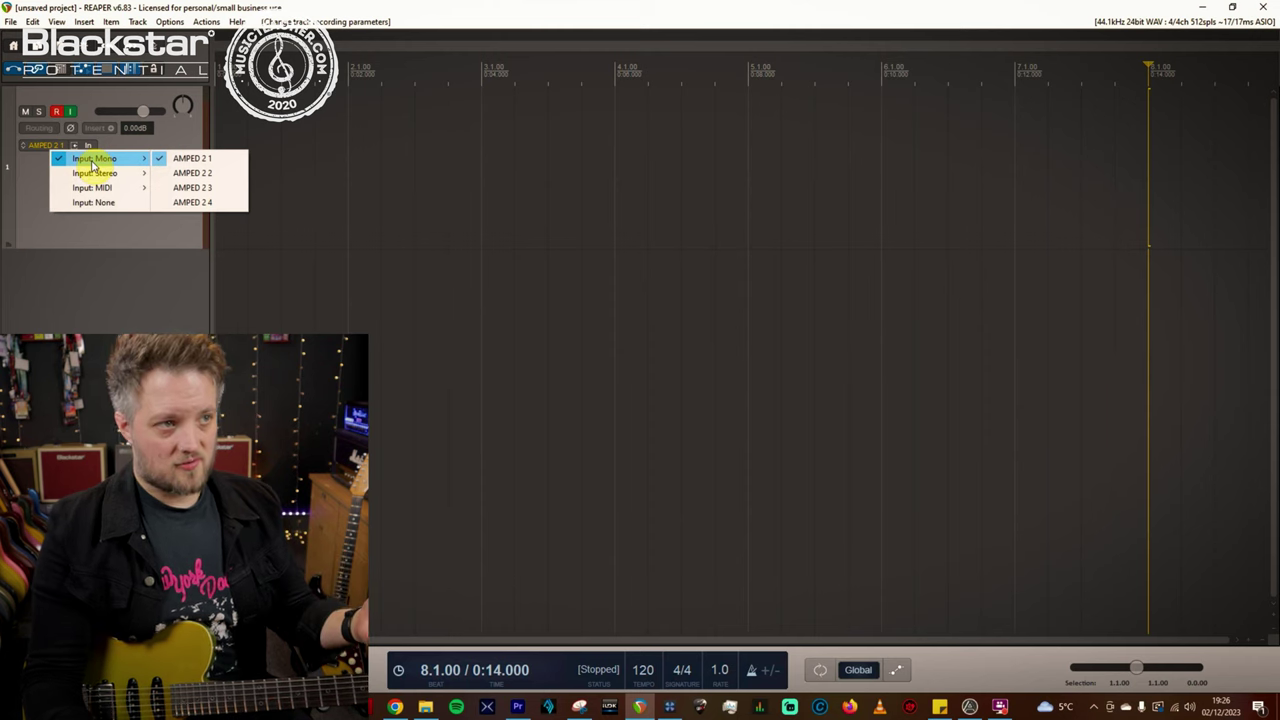
{"action": "left_click", "coordinate": [226, 163]}
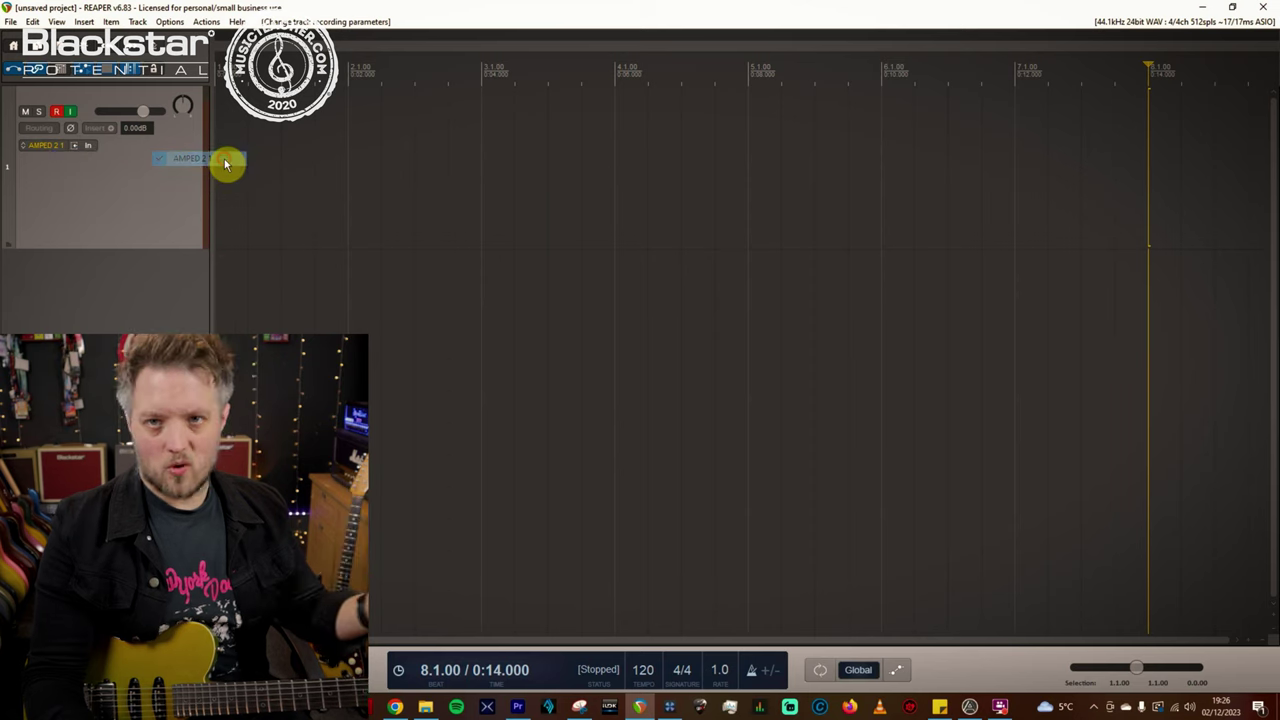
{"action": "left_click", "coordinate": [74, 116]}
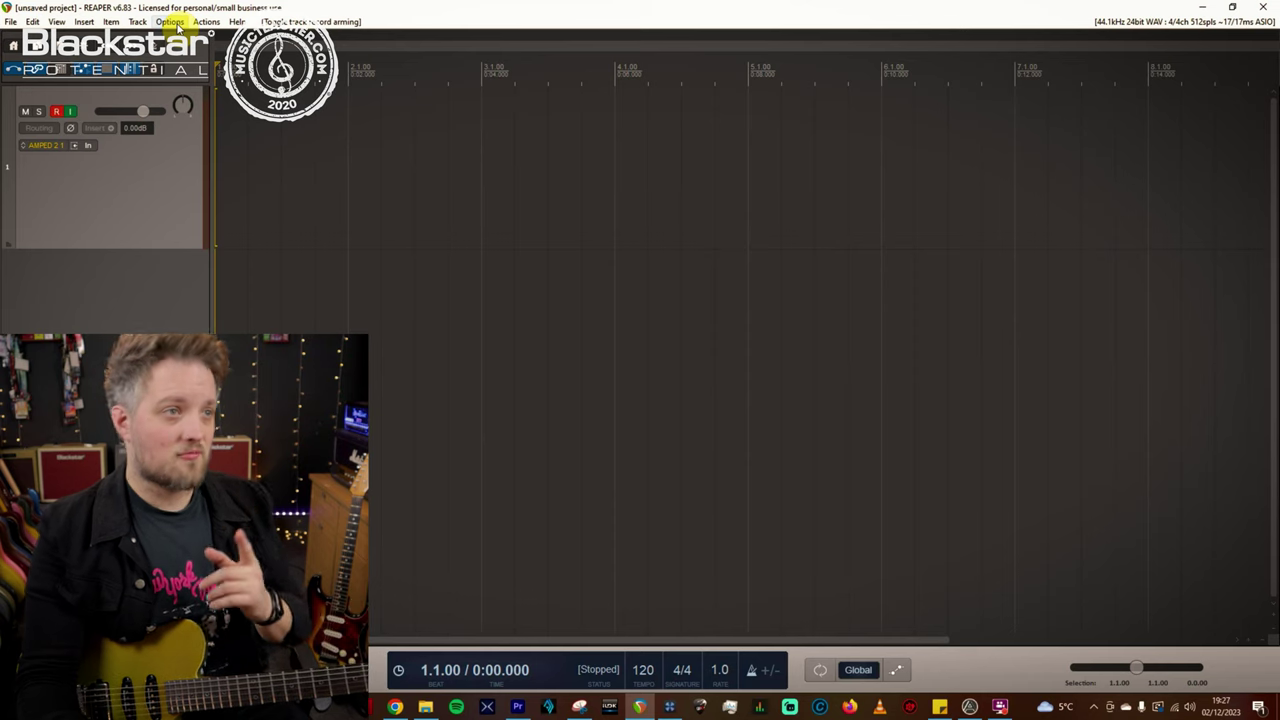
Reopen Preferences and the ASIO4ALL panel, and lower the ASIO buffer size slider.
{"action": "left_click", "coordinate": [171, 22]}
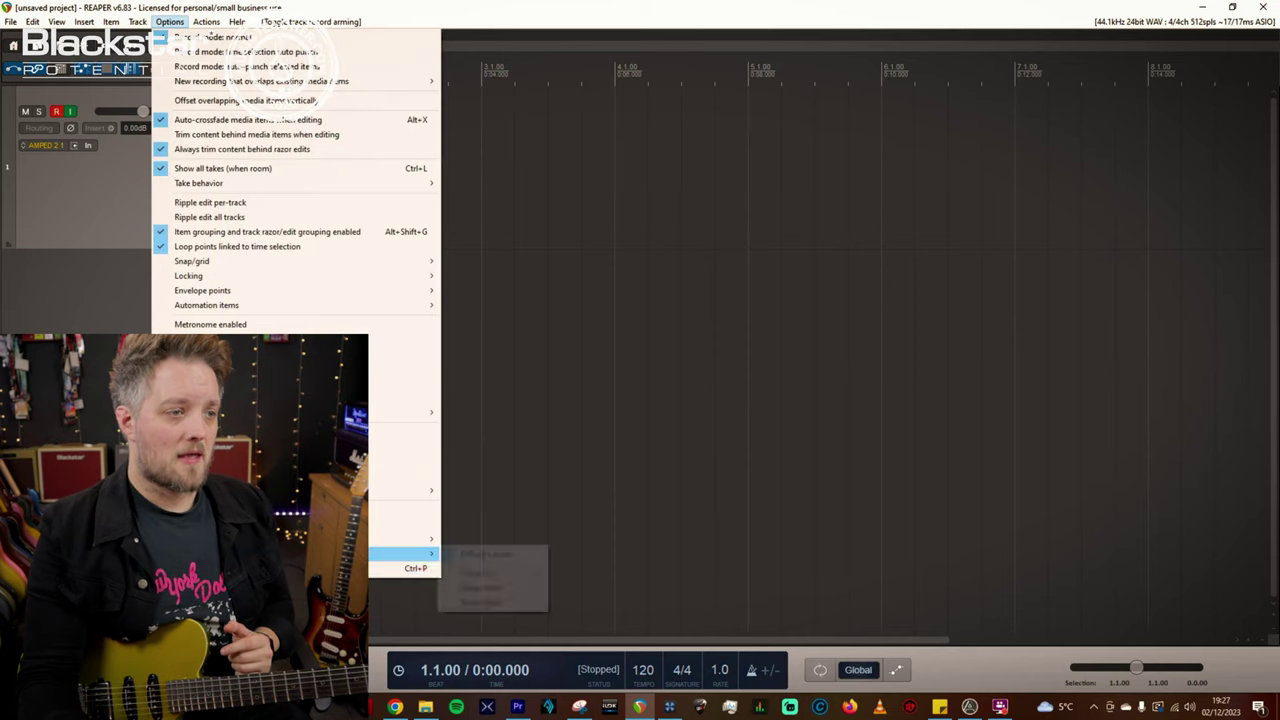
{"action": "left_click", "coordinate": [400, 568]}
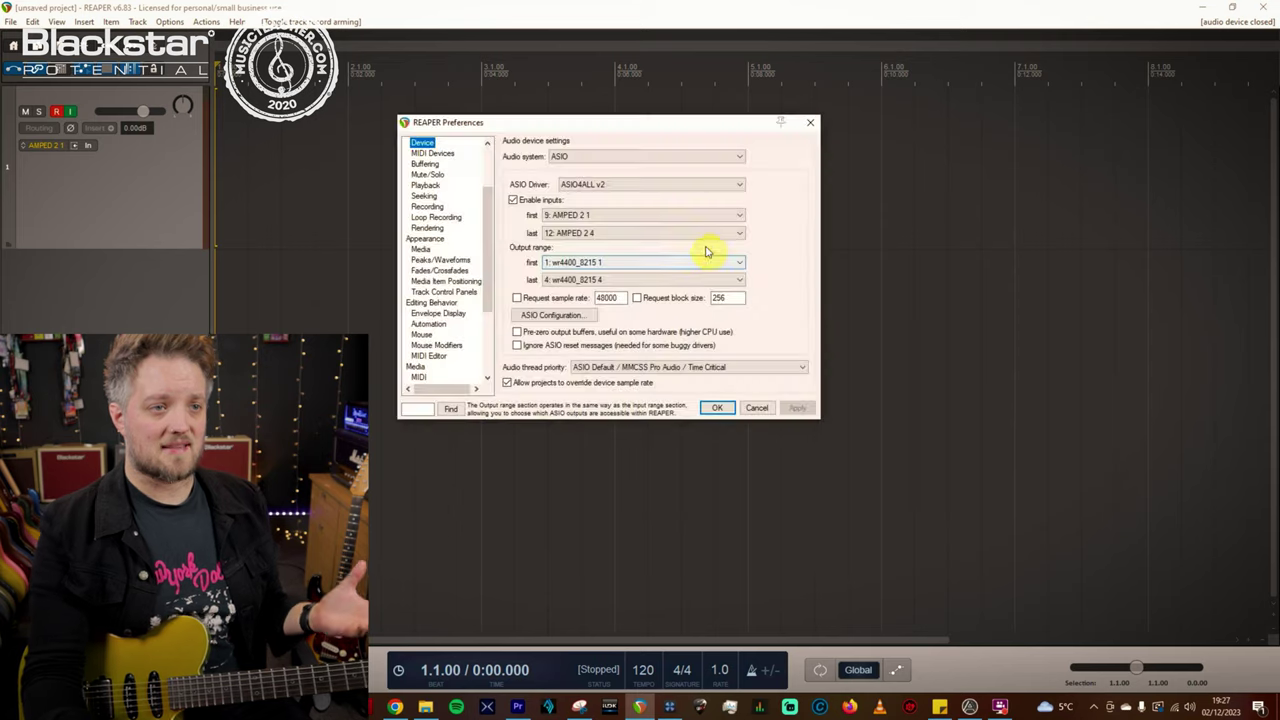
{"action": "left_click", "coordinate": [557, 315]}
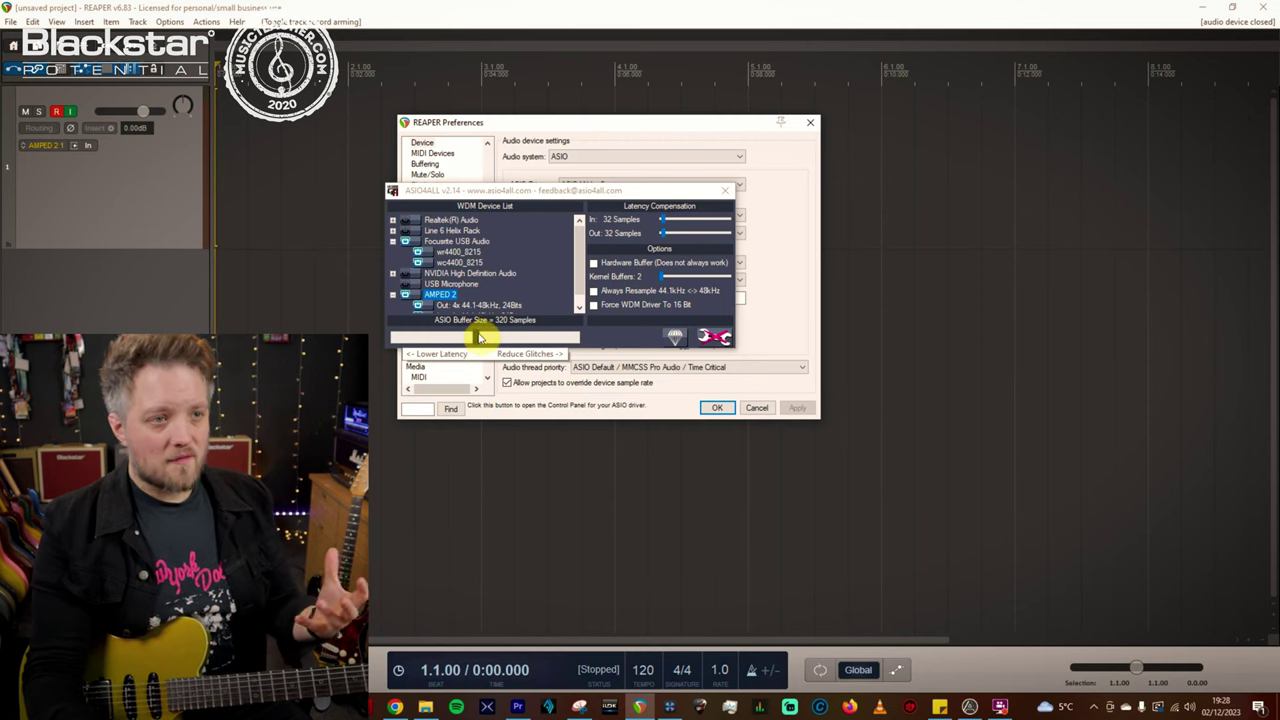
{"action": "left_click_drag", "start_coordinate": [467, 336], "coordinate": [436, 338]}
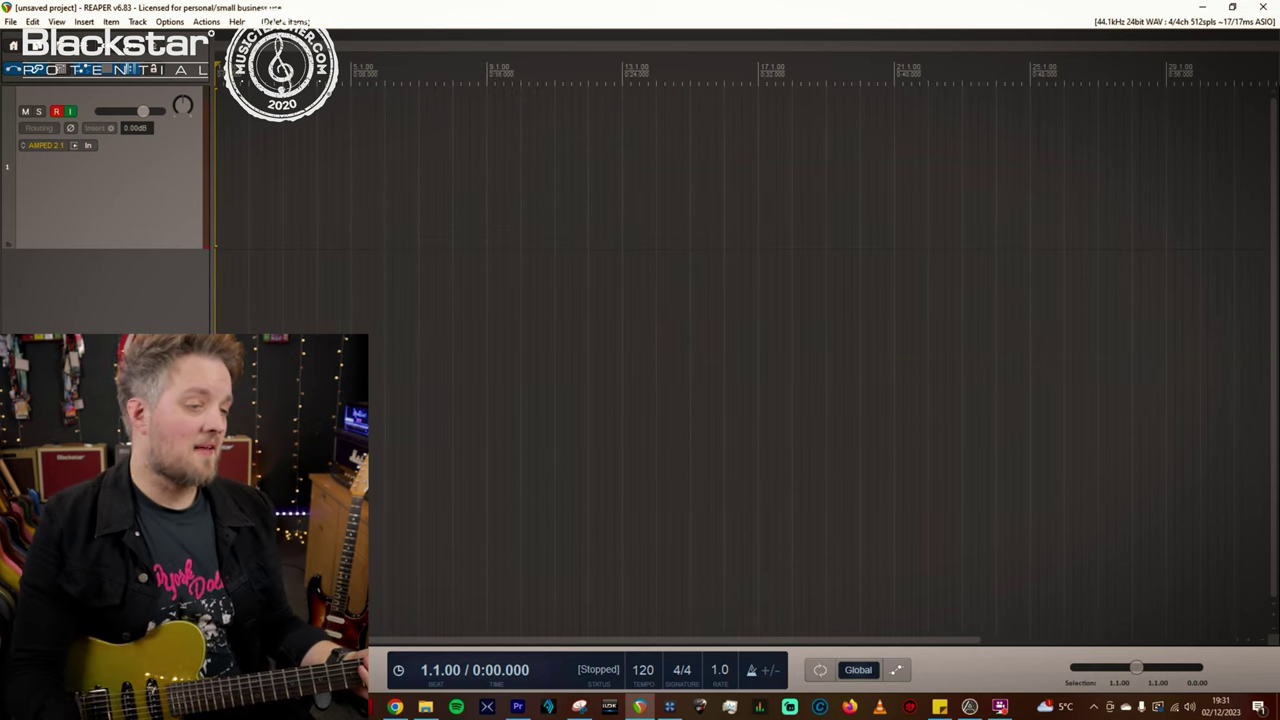
Start recording guitar on the armed track with Ctrl+R.
{"action": "key", "text": "ctrl+r"}
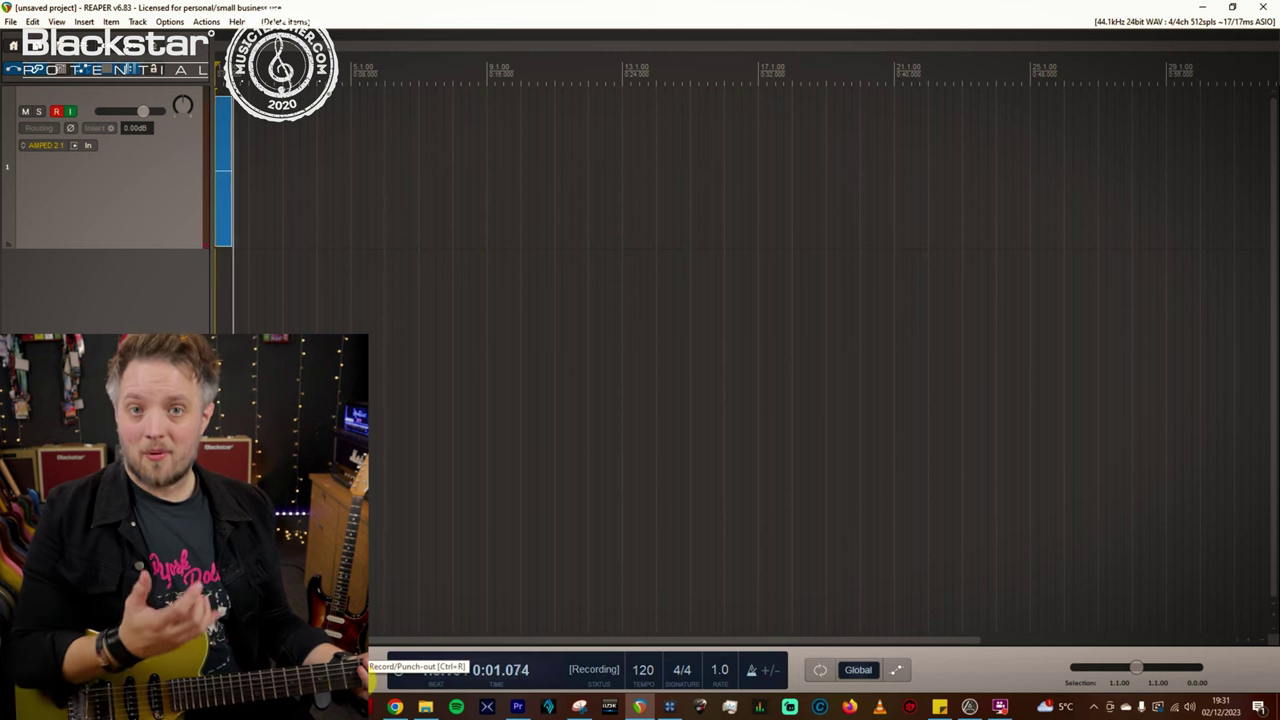